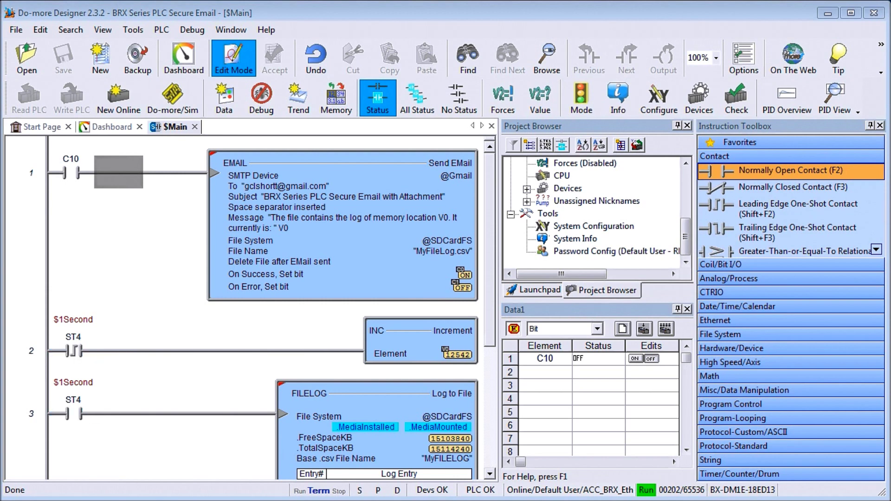
- Confirm OS 2.3.2 and booter 1.0.3 are current, then bring up PLC System Information
{"action": "left_click", "coordinate": [162, 31]}
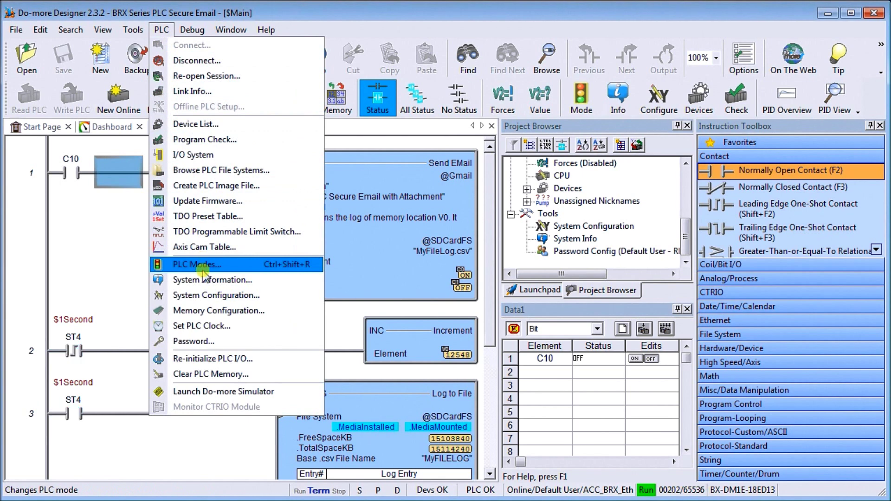
{"action": "left_click", "coordinate": [203, 201]}
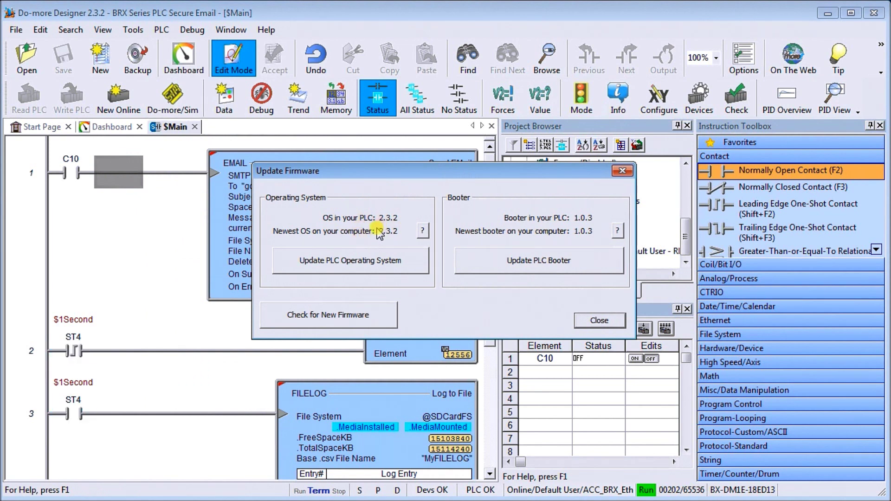
{"action": "left_click", "coordinate": [597, 321]}
{"action": "left_click", "coordinate": [161, 30]}
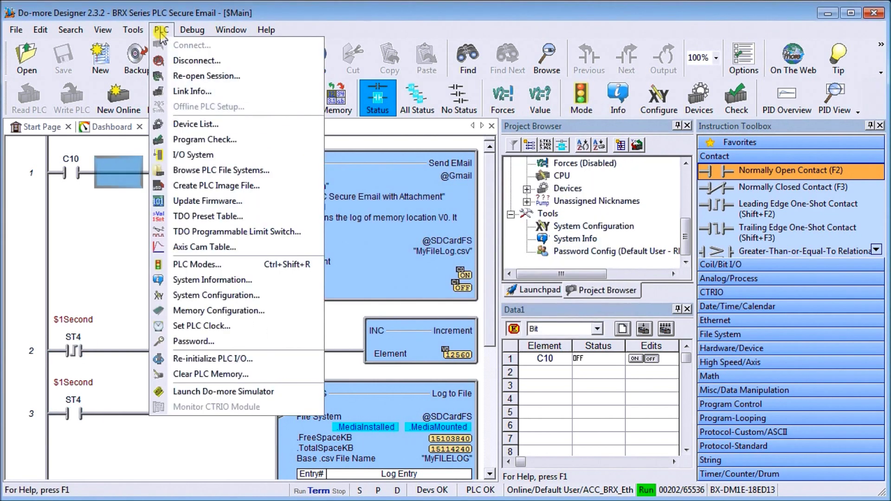
{"action": "left_click", "coordinate": [196, 281]}
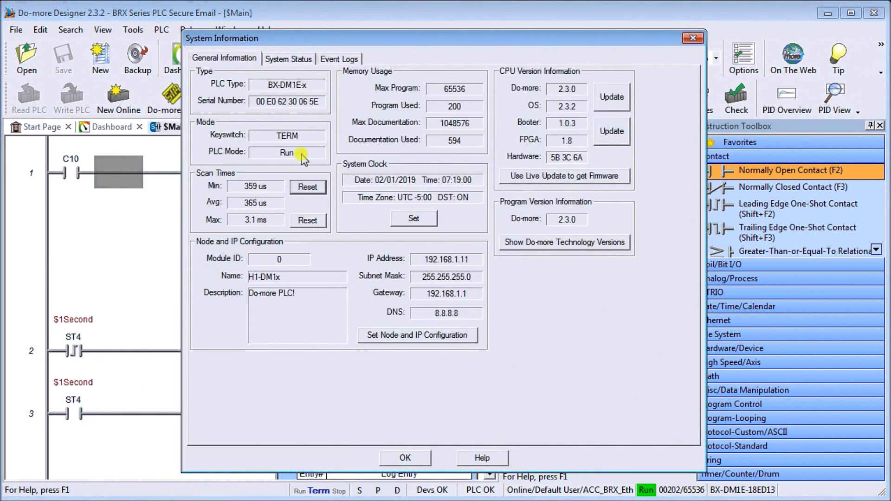
- Review the node and IP settings (192.168.1.11, DNS 8.8.8.8) unchanged and close System Information
{"action": "left_click_drag", "start_coordinate": [362, 42], "coordinate": [317, 23]}
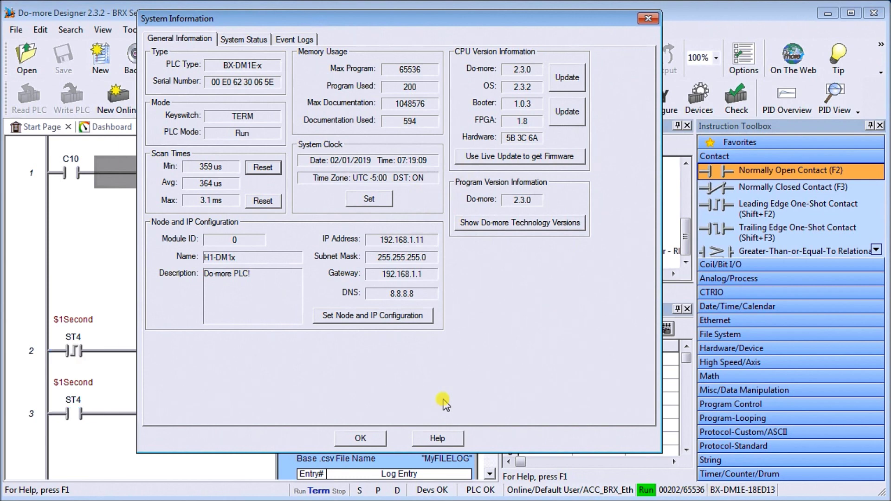
{"action": "left_click", "coordinate": [372, 316]}
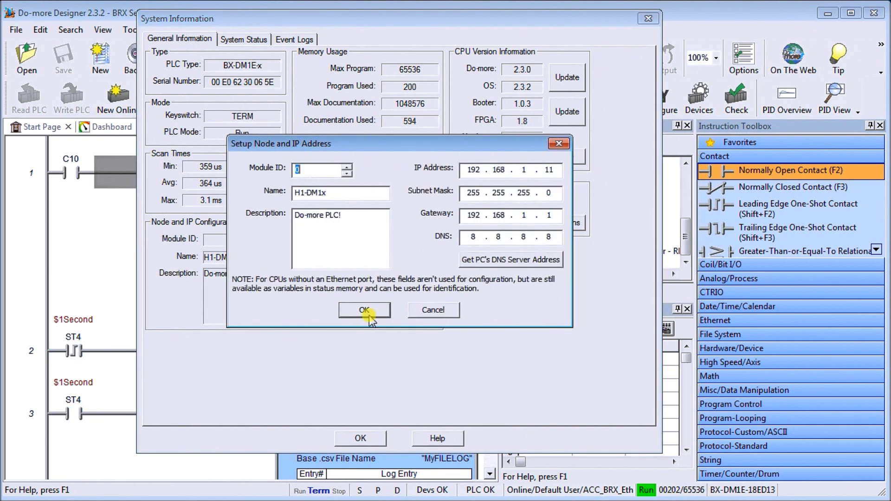
{"action": "left_click", "coordinate": [424, 312]}
{"action": "left_click", "coordinate": [370, 438]}
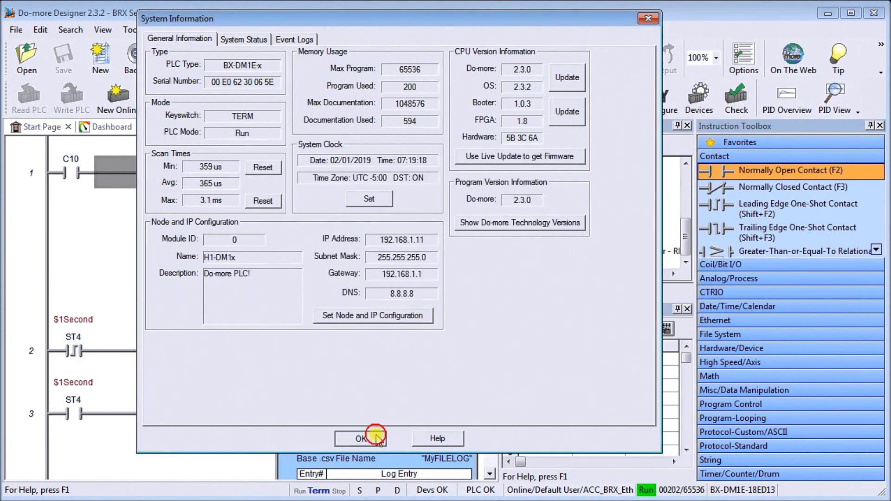
{"action": "left_click", "coordinate": [161, 29]}
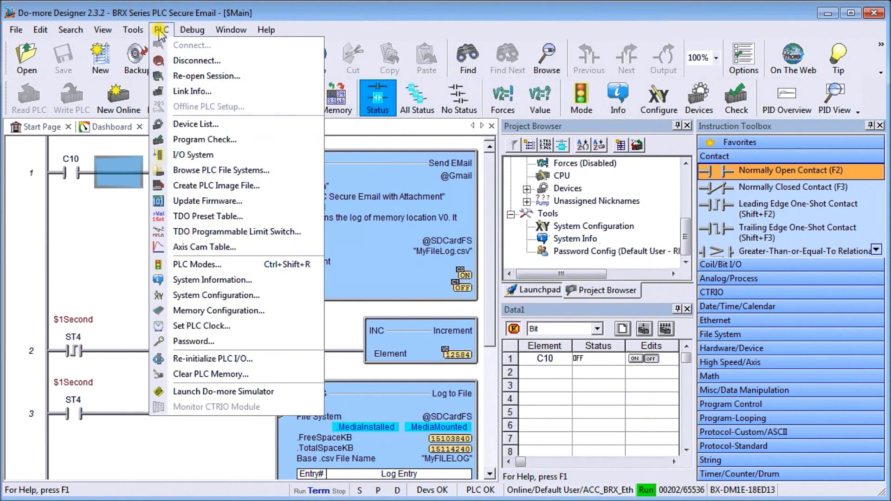
{"action": "left_click", "coordinate": [359, 21]}
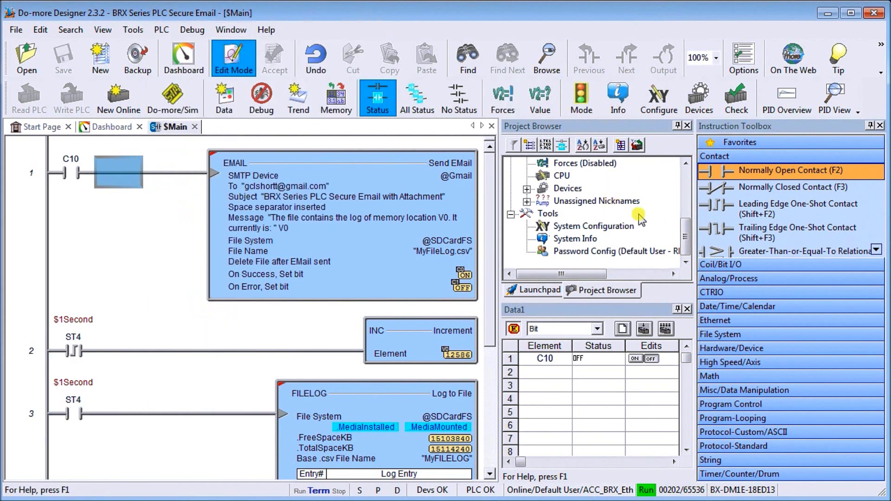
{"action": "left_click", "coordinate": [603, 228]}
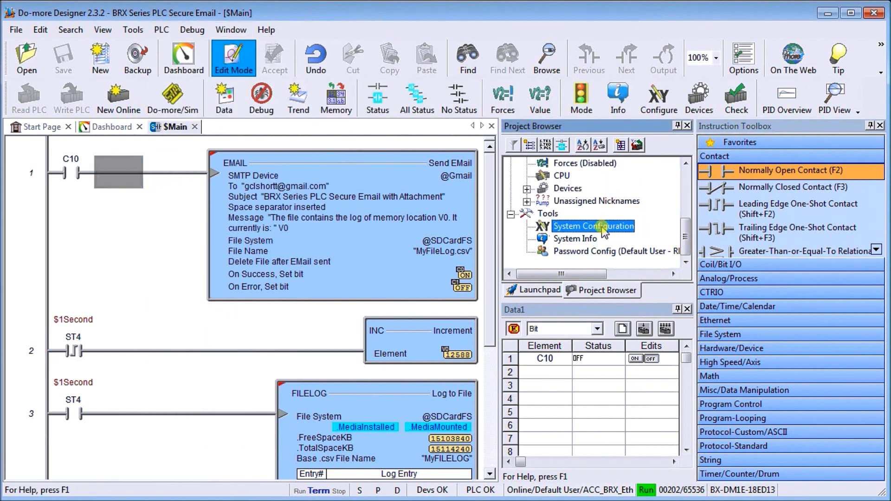
{"action": "left_click", "coordinate": [161, 29]}
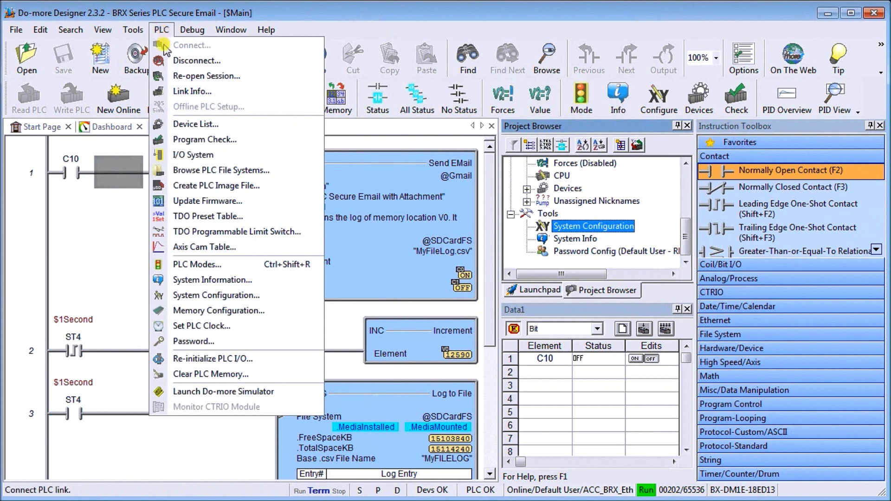
{"action": "left_click", "coordinate": [196, 296]}
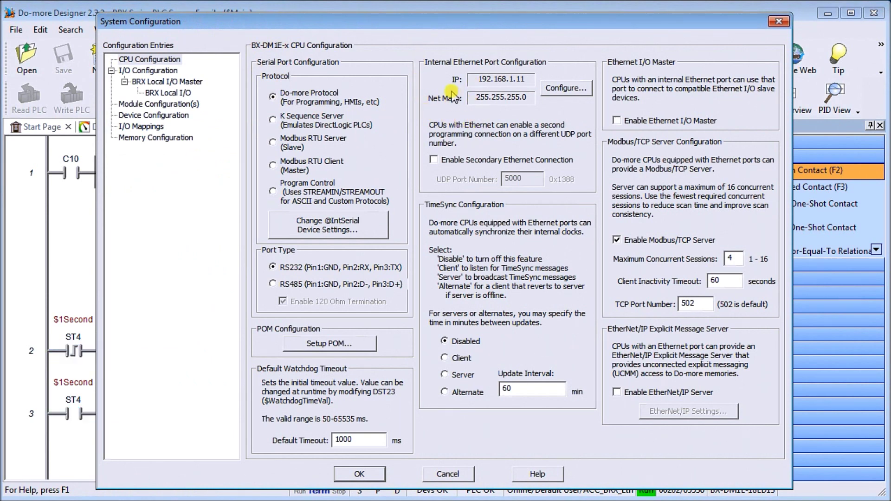
{"action": "left_click", "coordinate": [564, 89]}
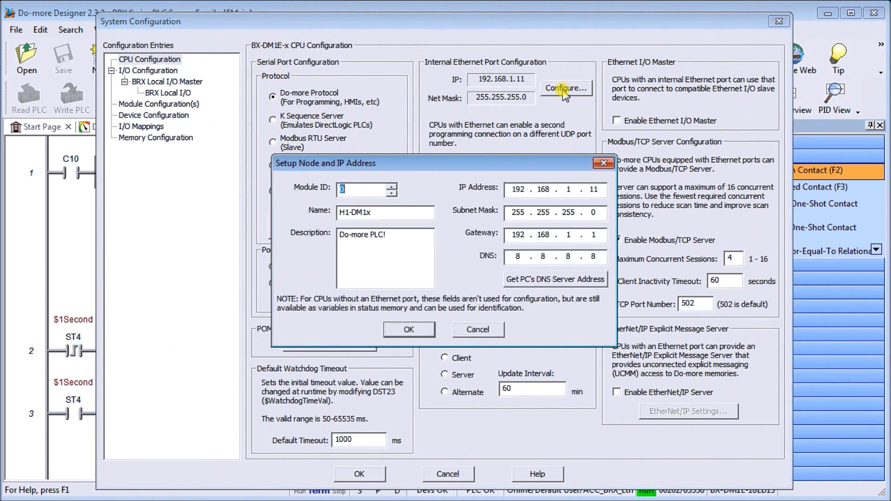
{"action": "left_click_drag", "start_coordinate": [444, 162], "coordinate": [392, 146]}
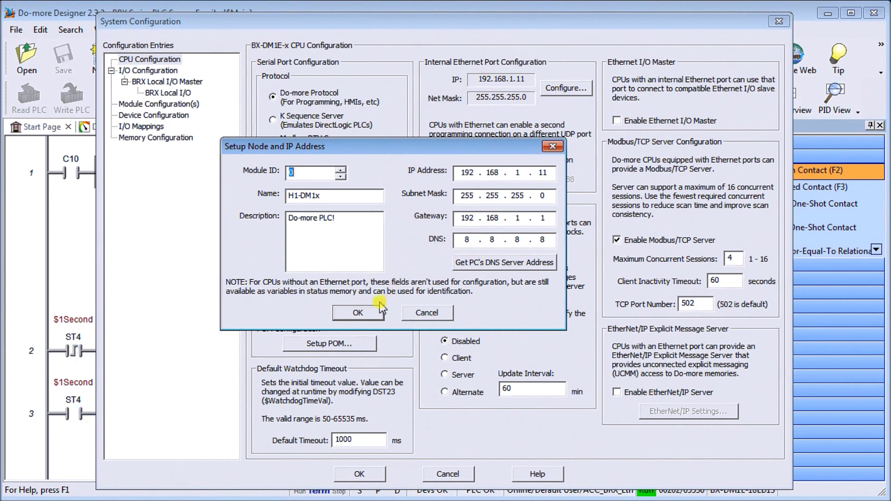
{"action": "left_click", "coordinate": [419, 313]}
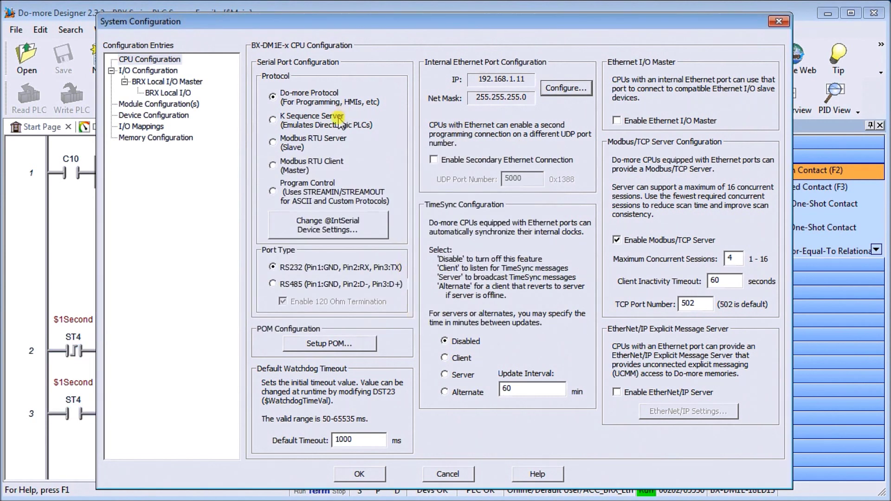
{"action": "left_click", "coordinate": [785, 21]}
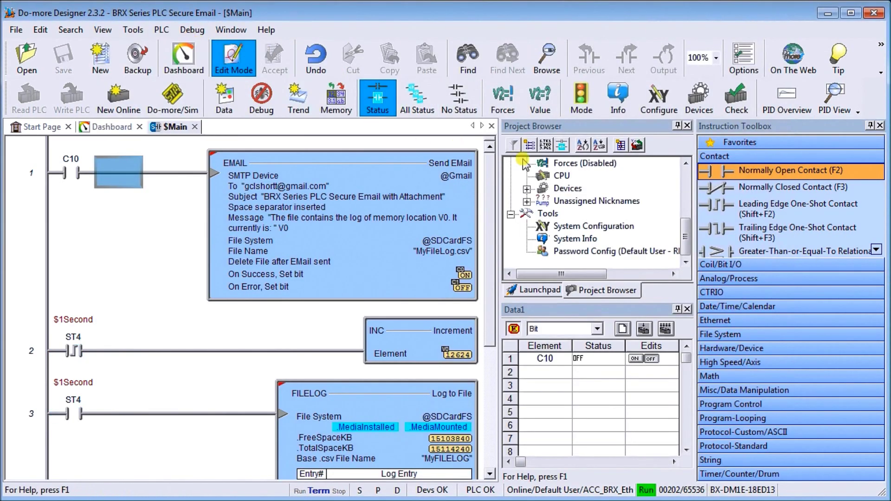
{"action": "double_click", "coordinate": [563, 226]}
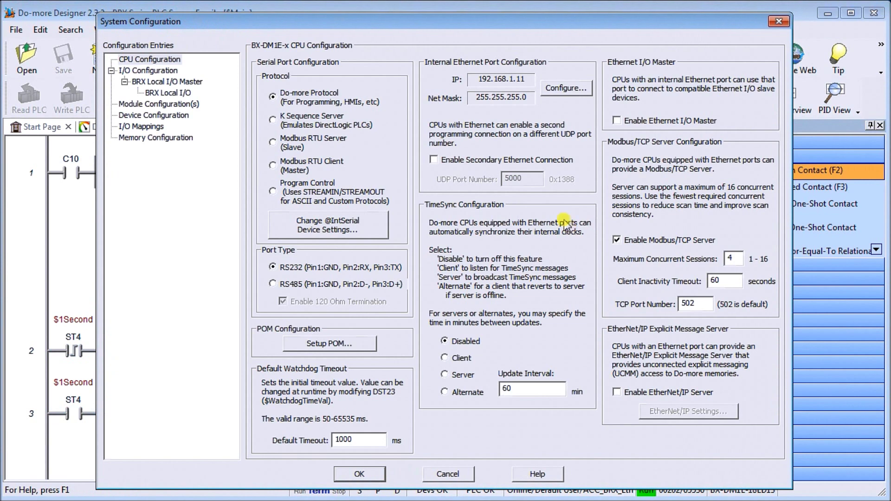
{"action": "left_click", "coordinate": [149, 116]}
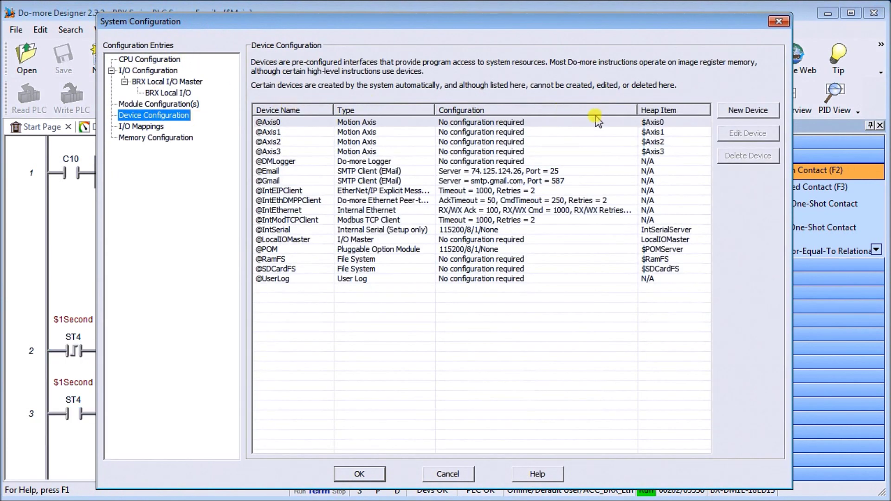
{"action": "left_click", "coordinate": [278, 182]}
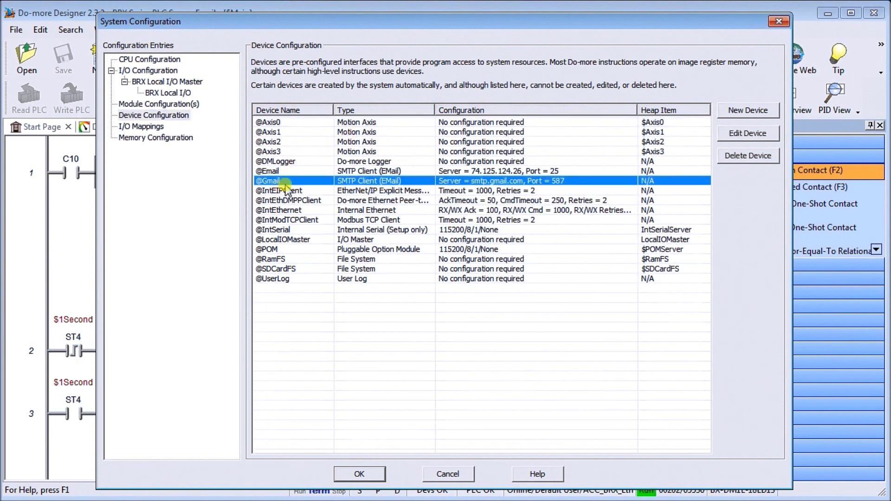
{"action": "double_click", "coordinate": [292, 183]}
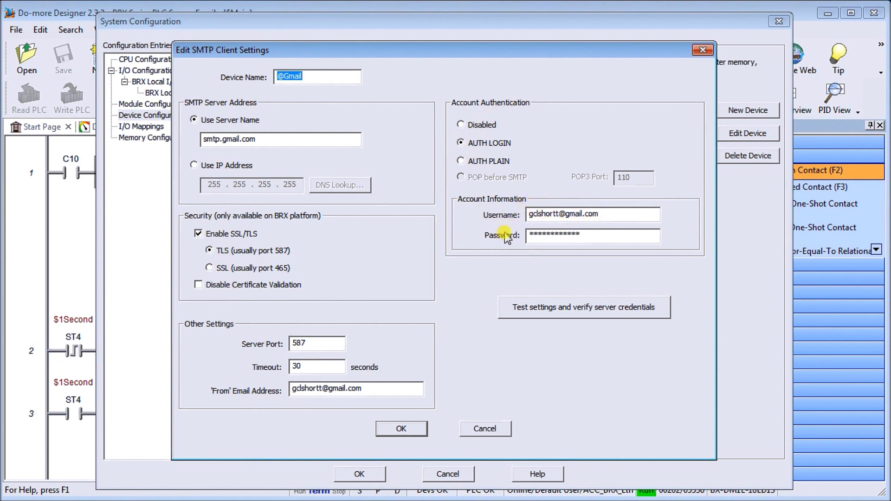
{"action": "left_click", "coordinate": [547, 310]}
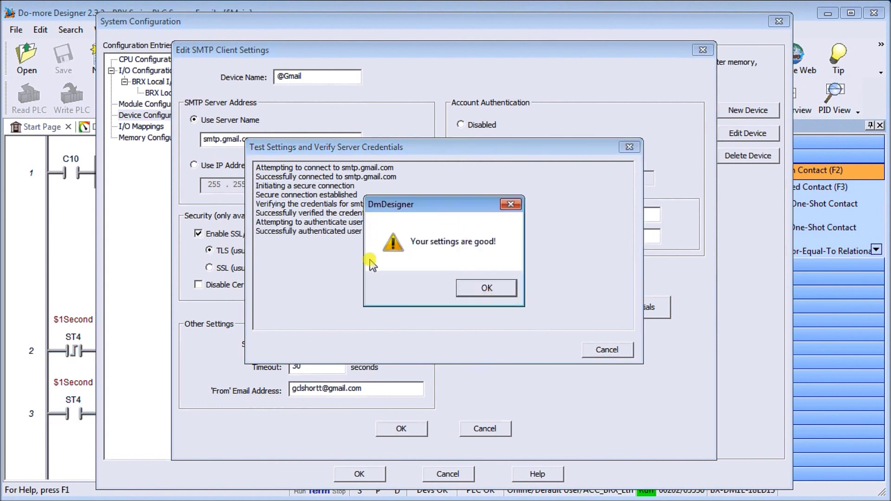
- Accept the 'Your settings are good!' result, cancel the SMTP settings, and close System Configuration
{"action": "left_click", "coordinate": [483, 290]}
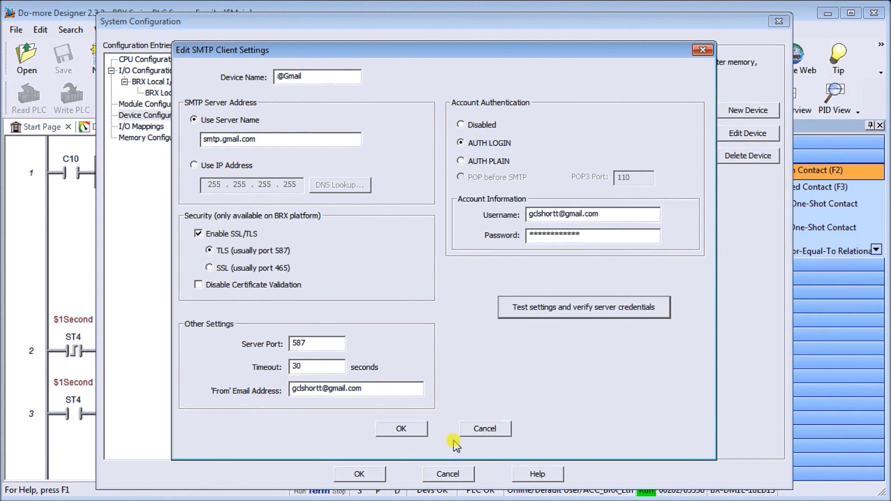
{"action": "left_click", "coordinate": [484, 428]}
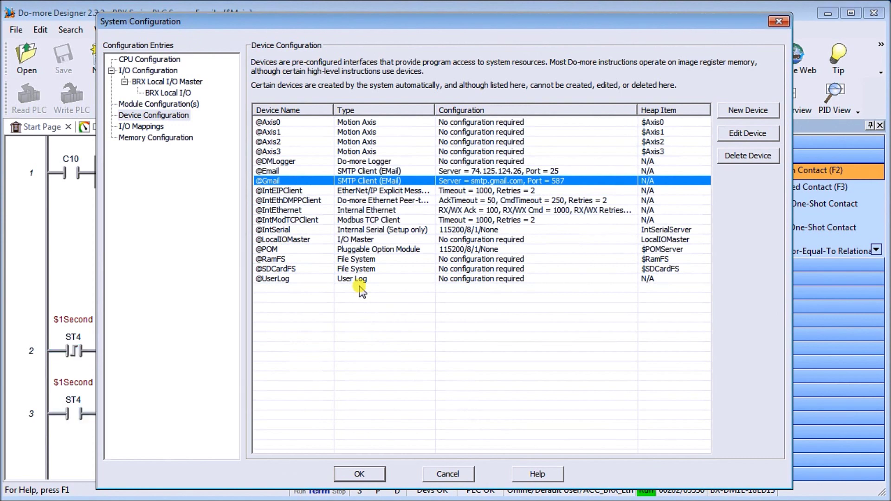
{"action": "left_click", "coordinate": [778, 22]}
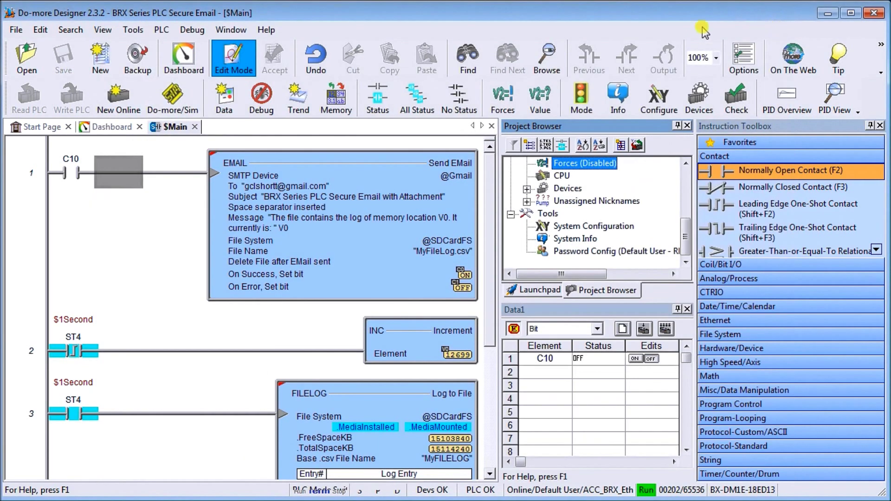
{"action": "double_click", "coordinate": [325, 186]}
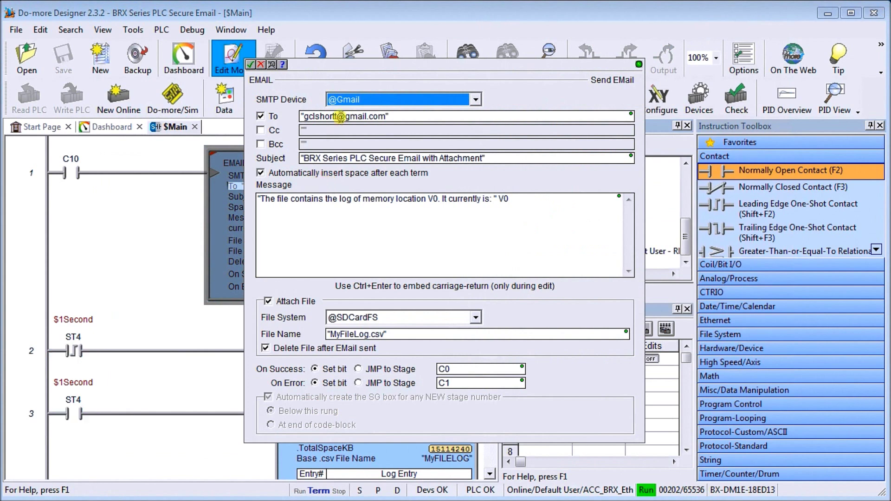
{"action": "left_click", "coordinate": [449, 101]}
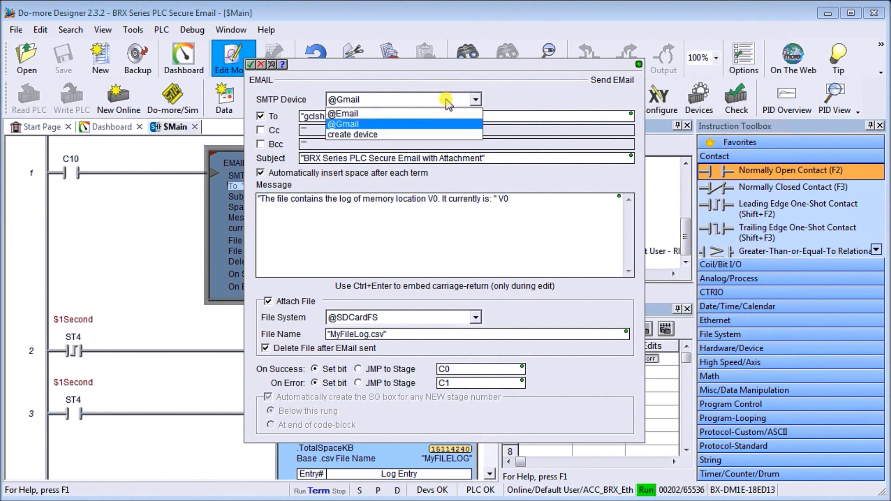
{"action": "left_click", "coordinate": [407, 122]}
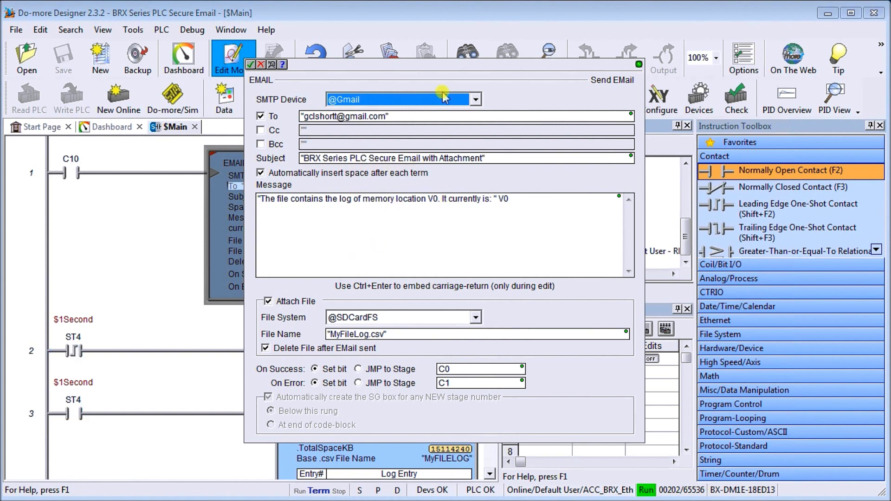
{"action": "left_click", "coordinate": [251, 64]}
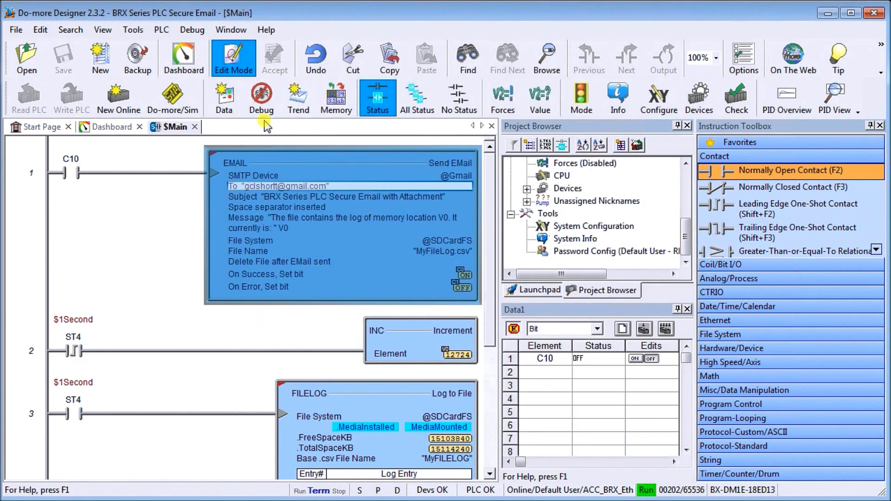
- Deselect the EMAIL instruction by clicking on rung 1
{"action": "left_click", "coordinate": [150, 204]}
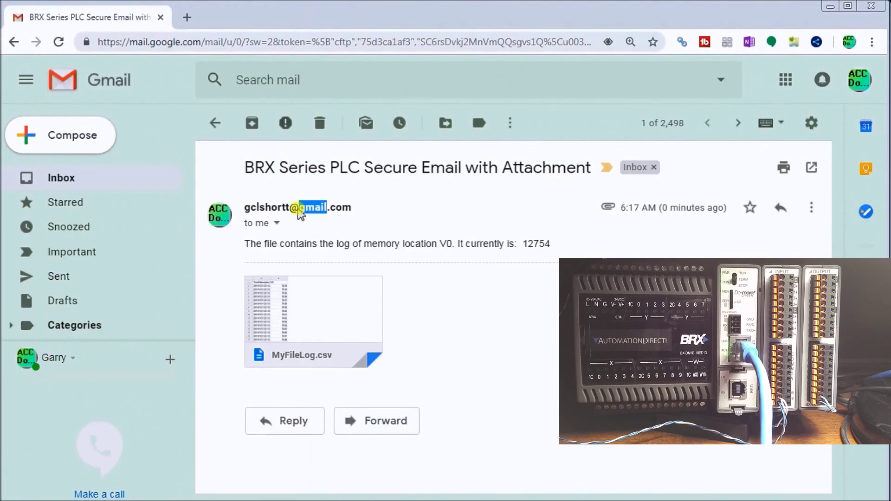
{"action": "left_click", "coordinate": [431, 302]}
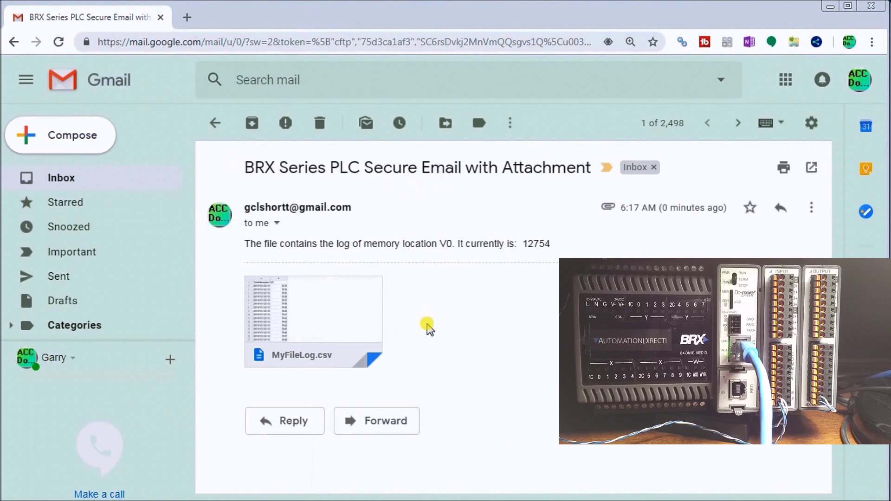
{"action": "left_click", "coordinate": [322, 322]}
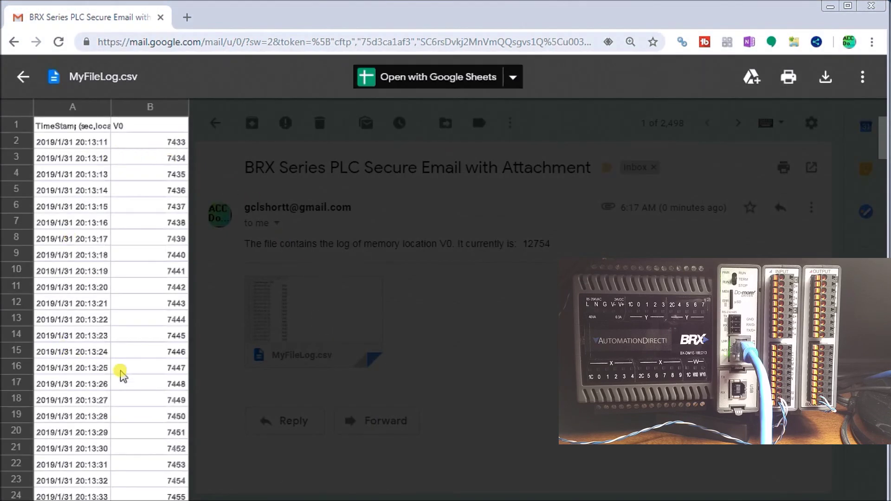
{"action": "left_click", "coordinate": [19, 78]}
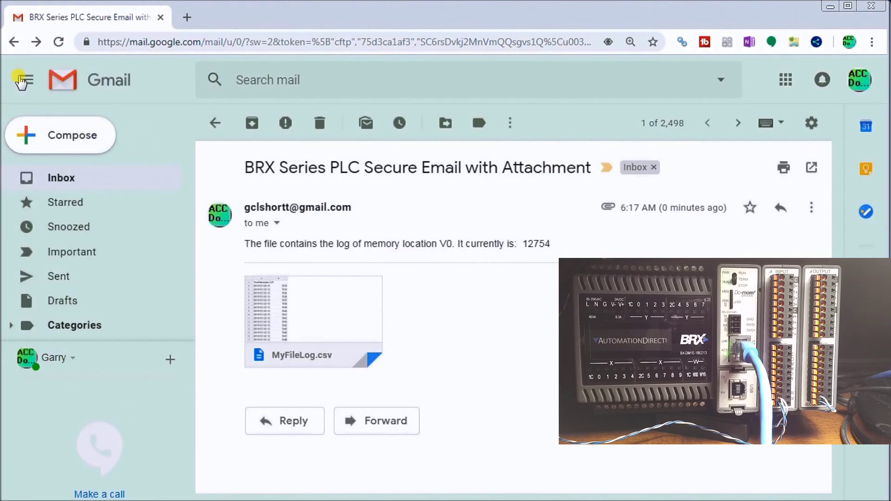
{"action": "mouse_move", "coordinate": [331, 353]}
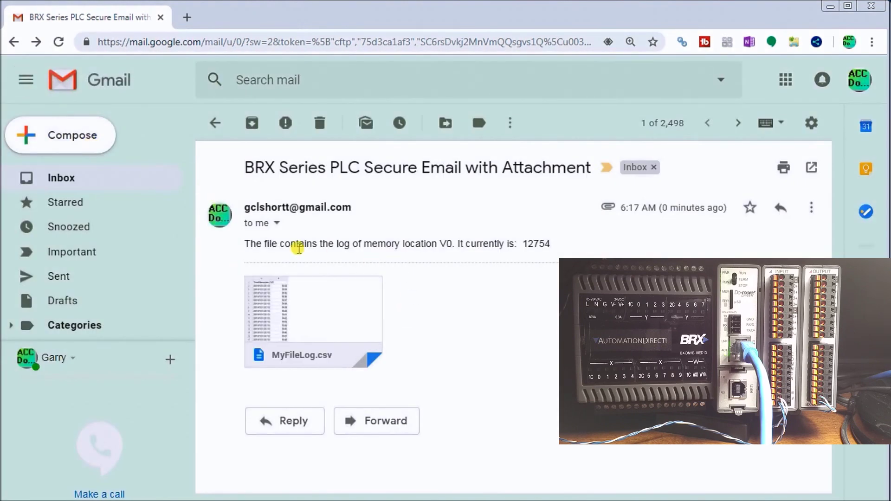